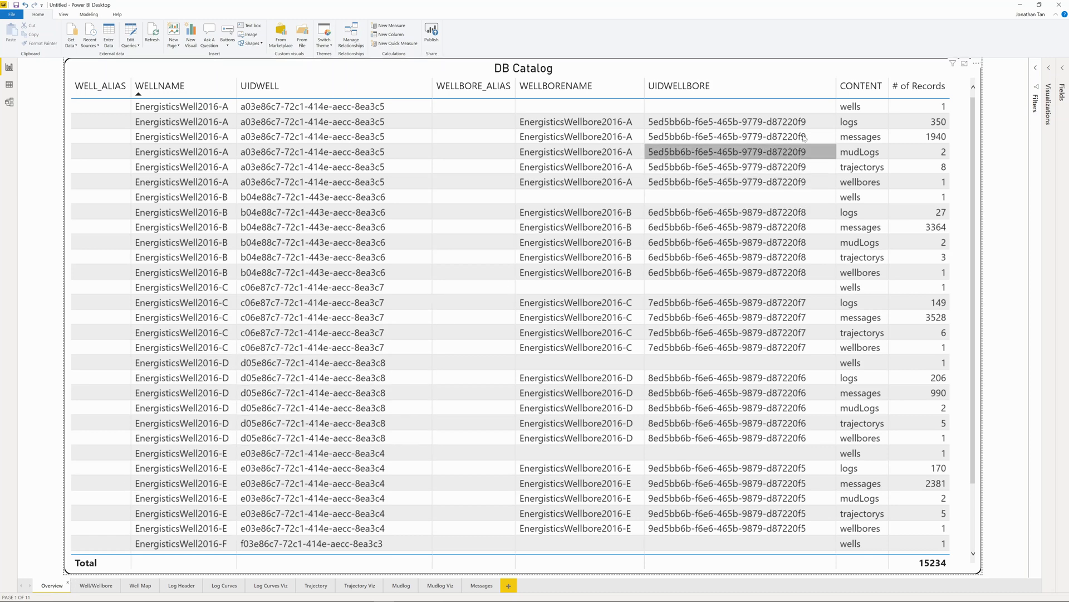
# Step: Select the EnergisticsWell2016-A logs row in DB Catalog and switch to the Log Header page
pyautogui.click(864, 125)
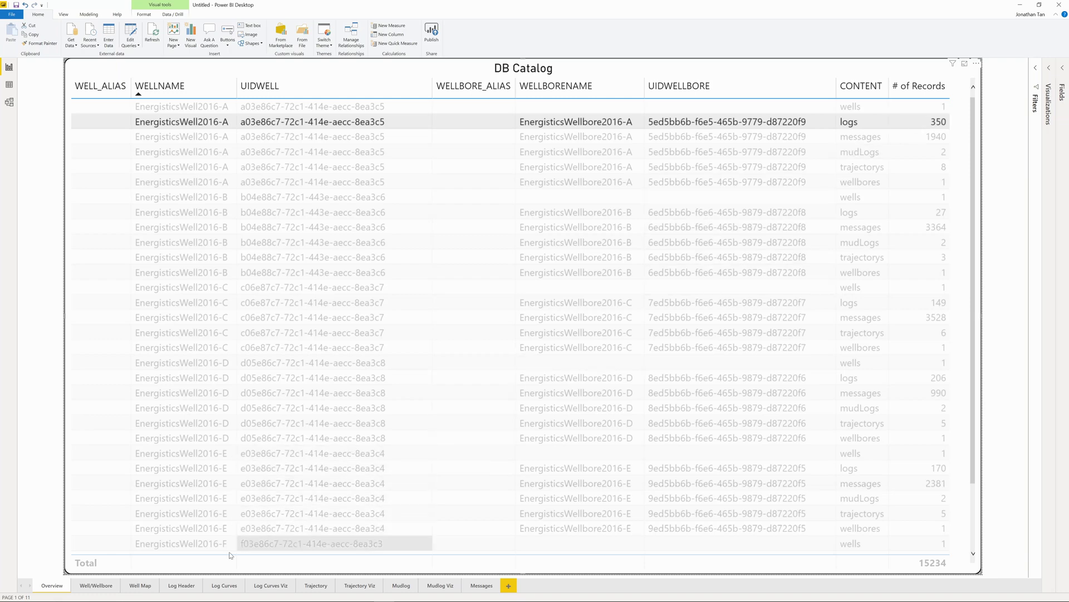
pyautogui.click(176, 586)
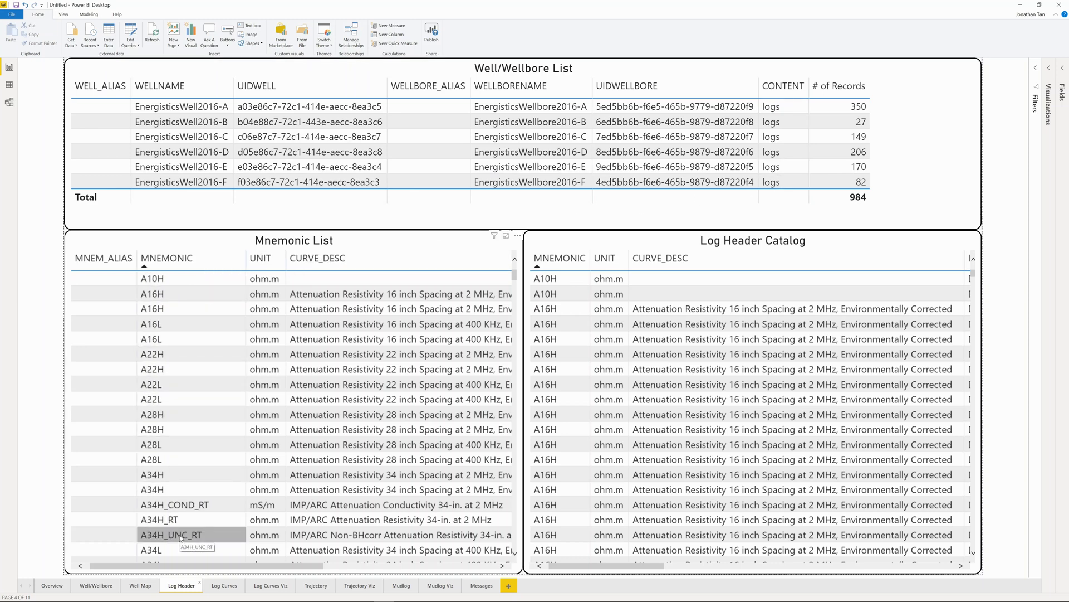
# Step: Filter the page to well EnergisticsWell2016-A and TIME-indexed curves
pyautogui.moveTo(558, 566)
pyautogui.mouseDown()
pyautogui.moveTo(876, 567)
pyautogui.moveTo(555, 566)
pyautogui.mouseUp()
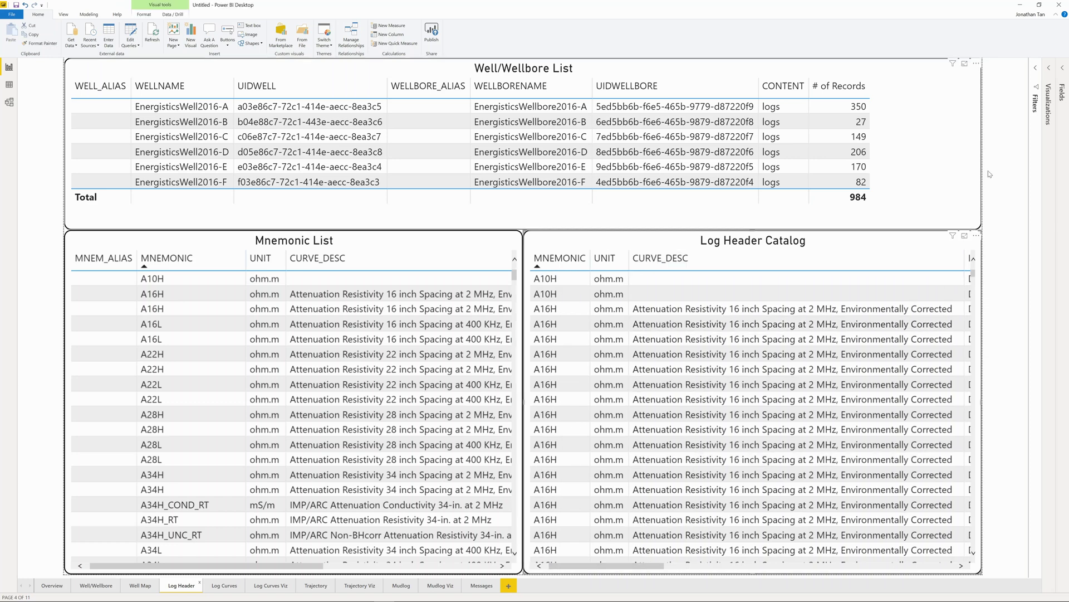
pyautogui.click(1024, 120)
pyautogui.click(1038, 69)
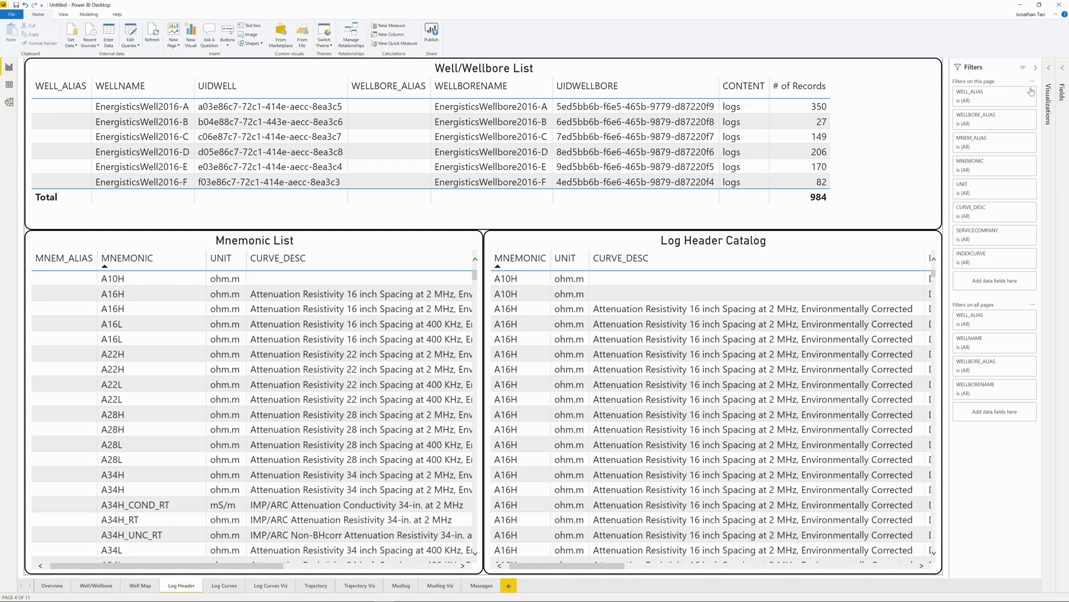
pyautogui.click(1012, 339)
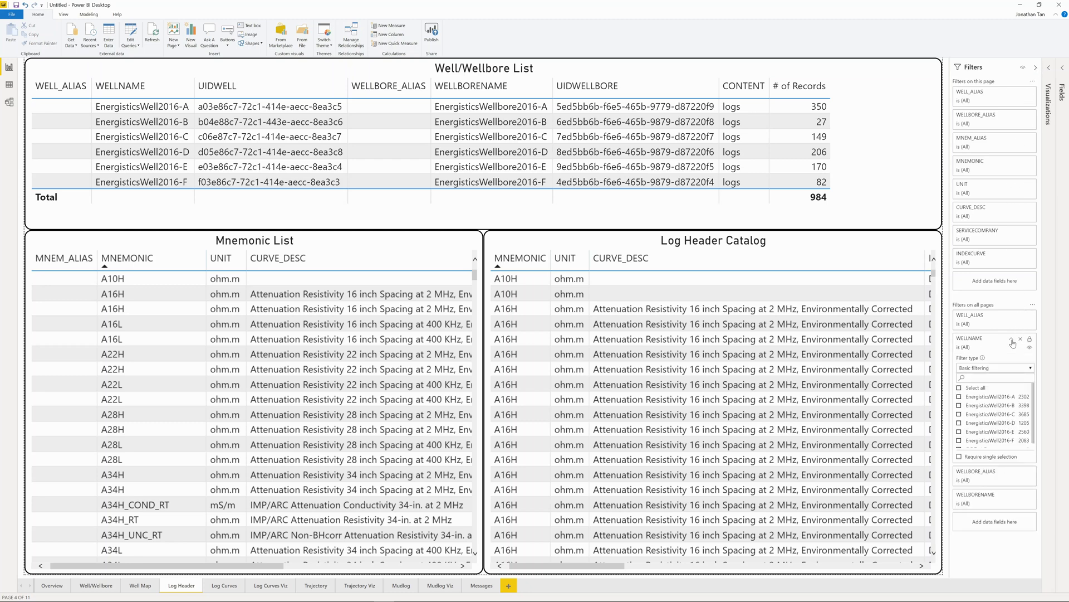
pyautogui.click(960, 396)
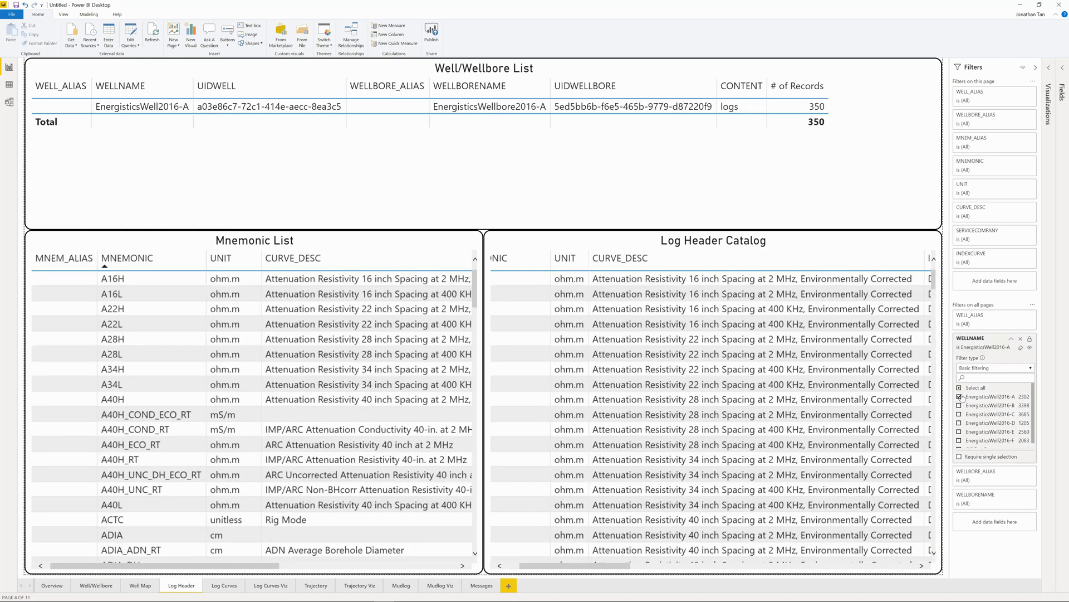
pyautogui.click(1012, 338)
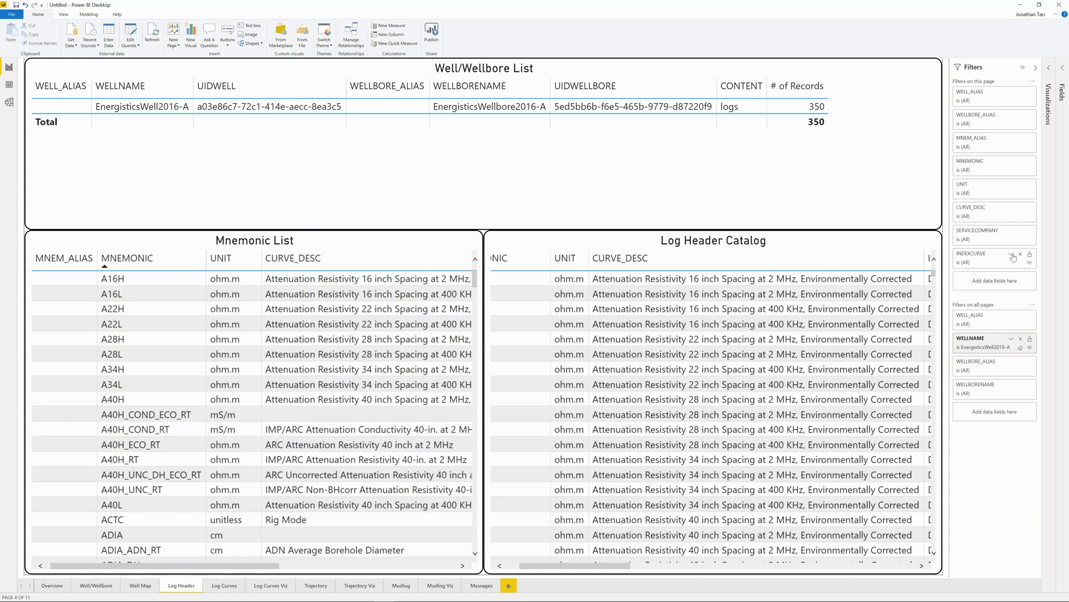
pyautogui.click(1012, 254)
pyautogui.click(959, 321)
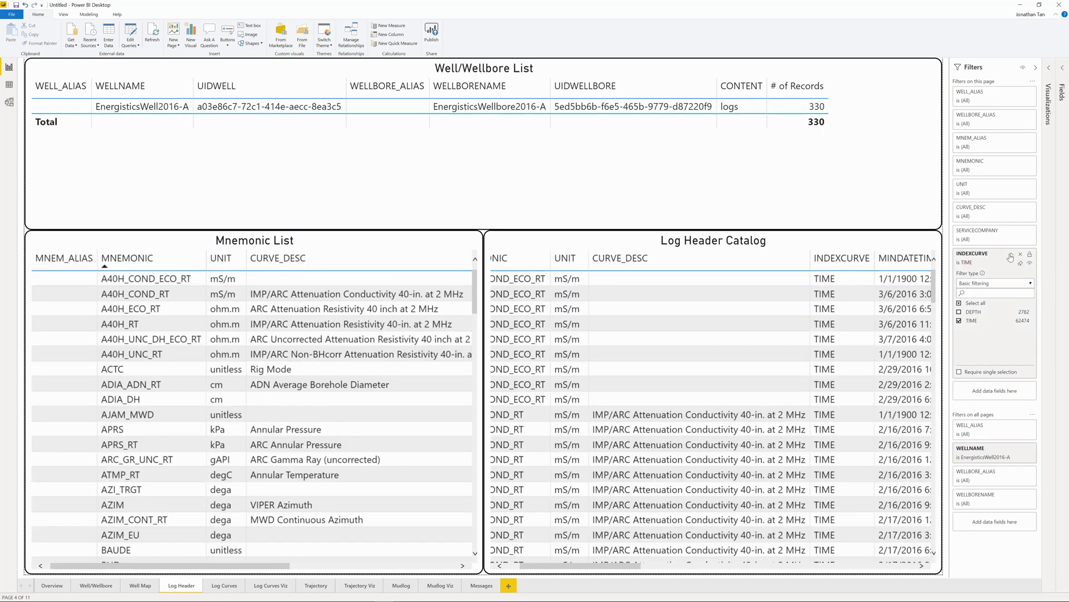
pyautogui.click(1011, 256)
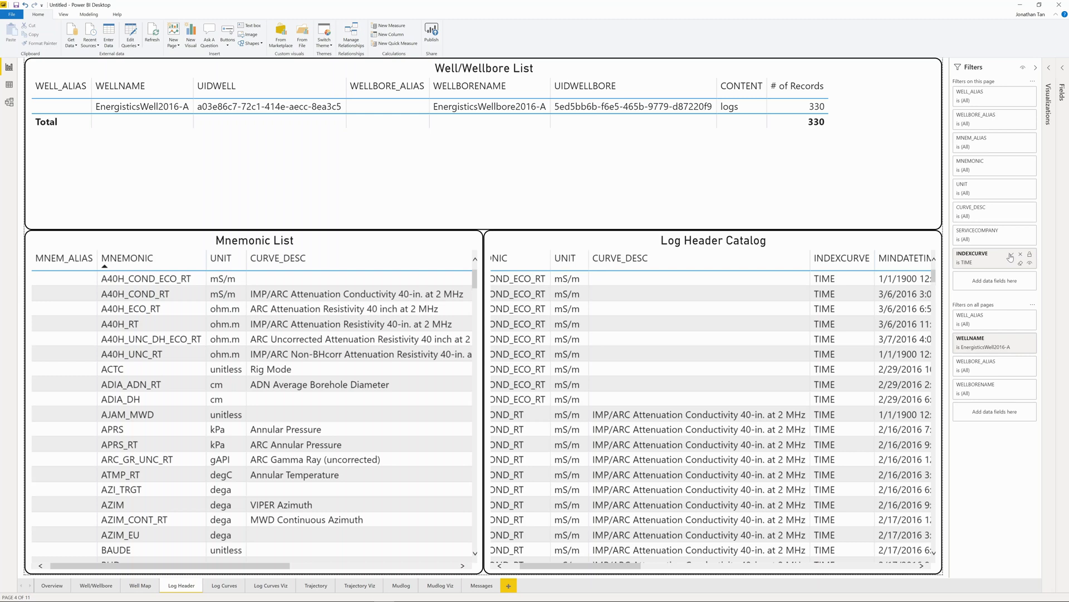
# Step: Restrict CURVE_DESC to Mud Weight Out, Rate of Penetration and Weight on bit
pyautogui.click(1011, 207)
pyautogui.click(994, 247)
pyautogui.write('mud weight out')
pyautogui.click(959, 257)
pyautogui.hotkey('ctrl', 'a')
pyautogui.write('rate of pen')
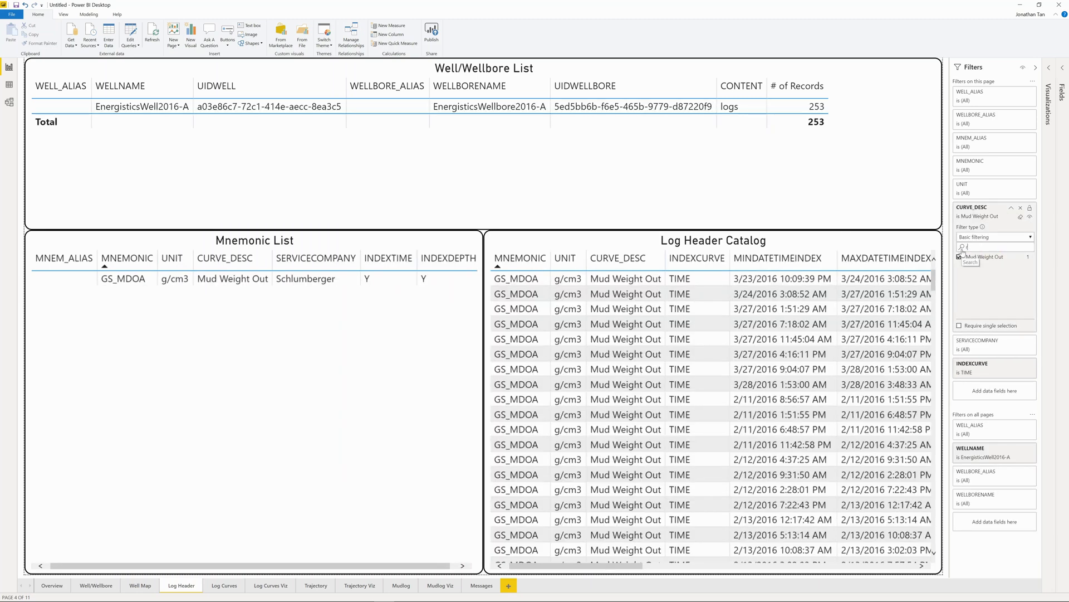
pyautogui.write('etration')
pyautogui.click(959, 256)
pyautogui.hotkey('ctrl', 'a')
pyautogui.write('weight on bit')
pyautogui.click(960, 266)
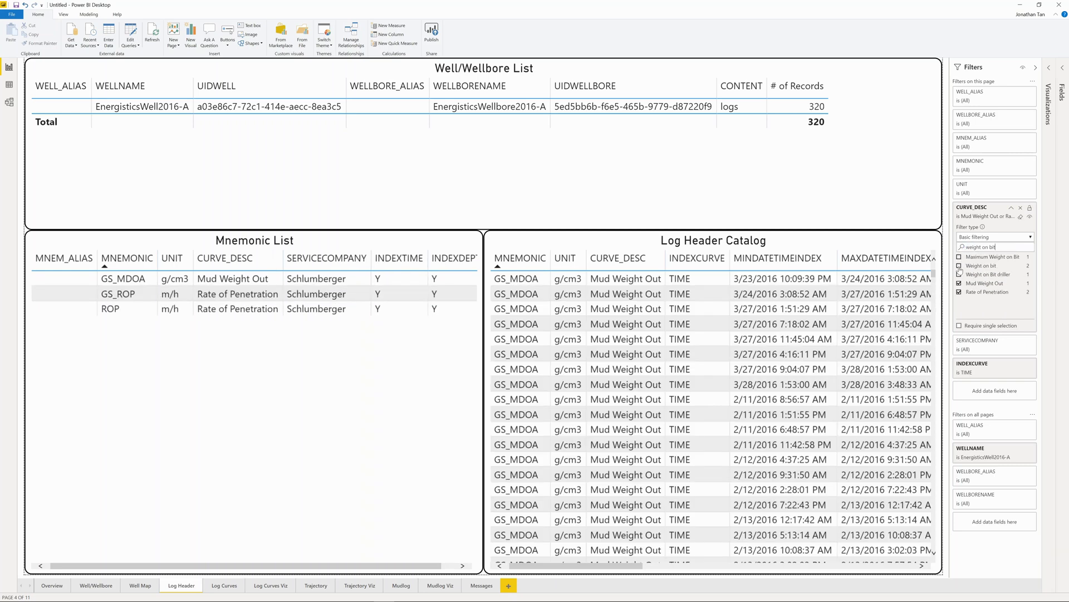
pyautogui.click(1011, 207)
pyautogui.click(1035, 68)
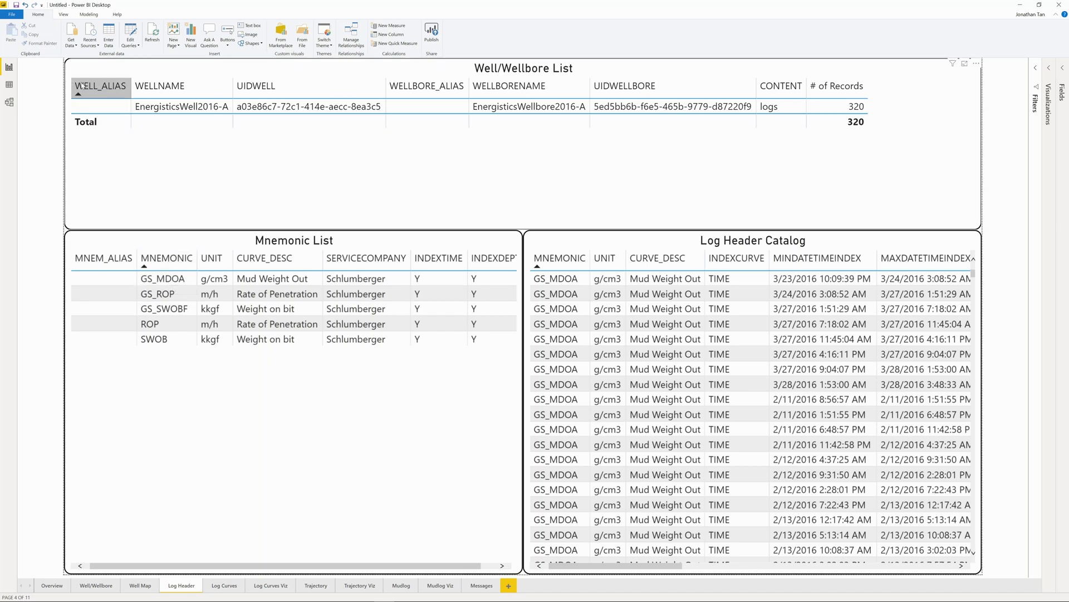
# Step: Query Oracle server ORCL_LOCAL with call get_logs for energisticswell2016-a, time index, gs_mdoa, gs_rop, gs_swobf
pyautogui.click(75, 40)
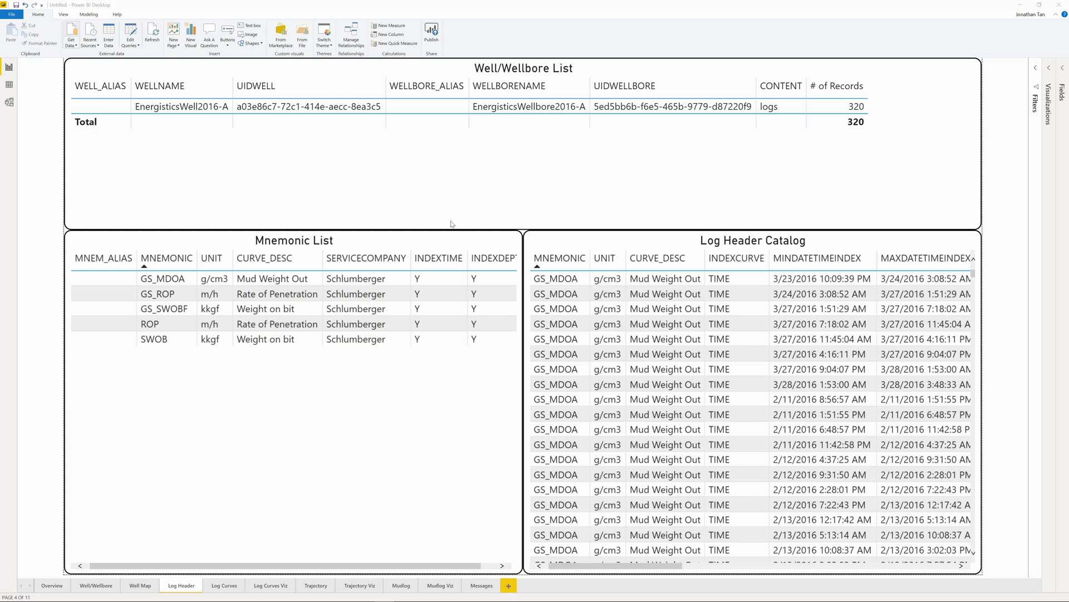
pyautogui.doubleClick(532, 335)
pyautogui.write('ORCL_LOCAL')
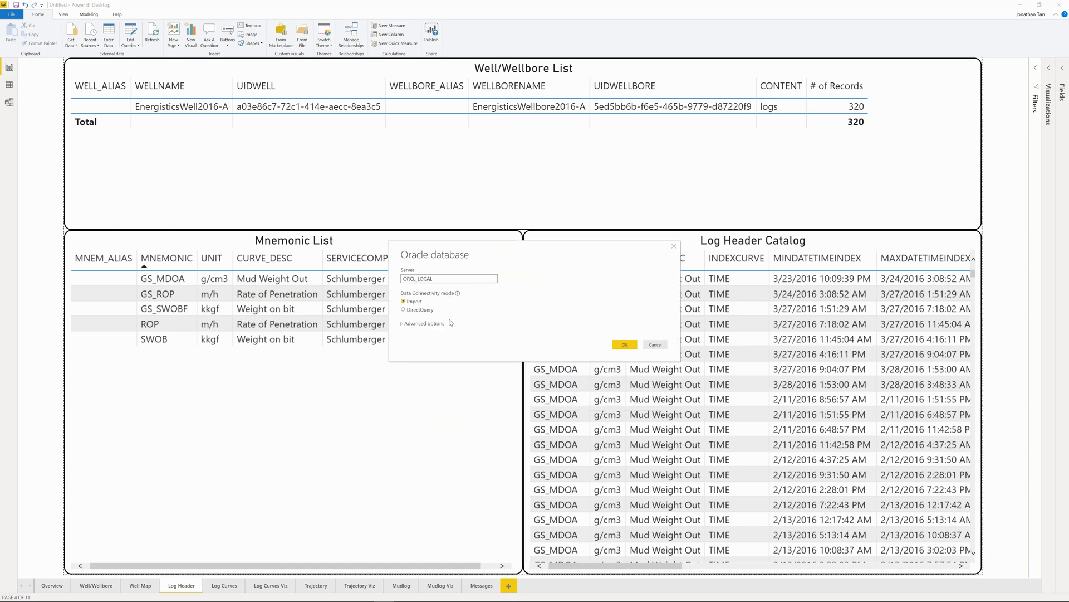
pyautogui.click(423, 323)
pyautogui.write("call get_logs('wellname=ene")
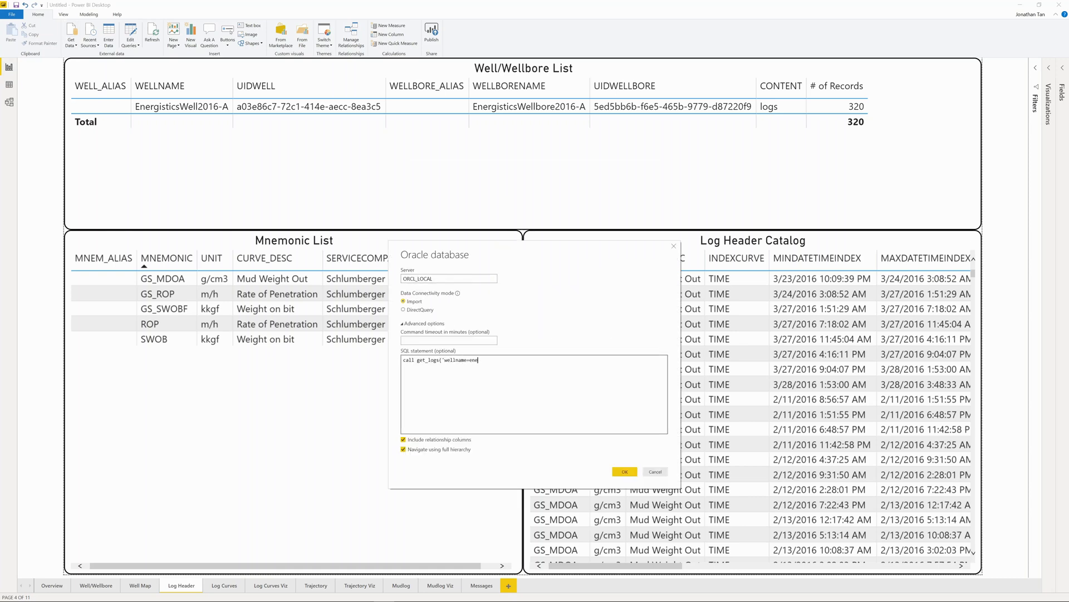
pyautogui.write('rgisticswell2016-a;indexcurve=time;mnemonic=gs_mdoa,gs_rop,gs_swobf;')
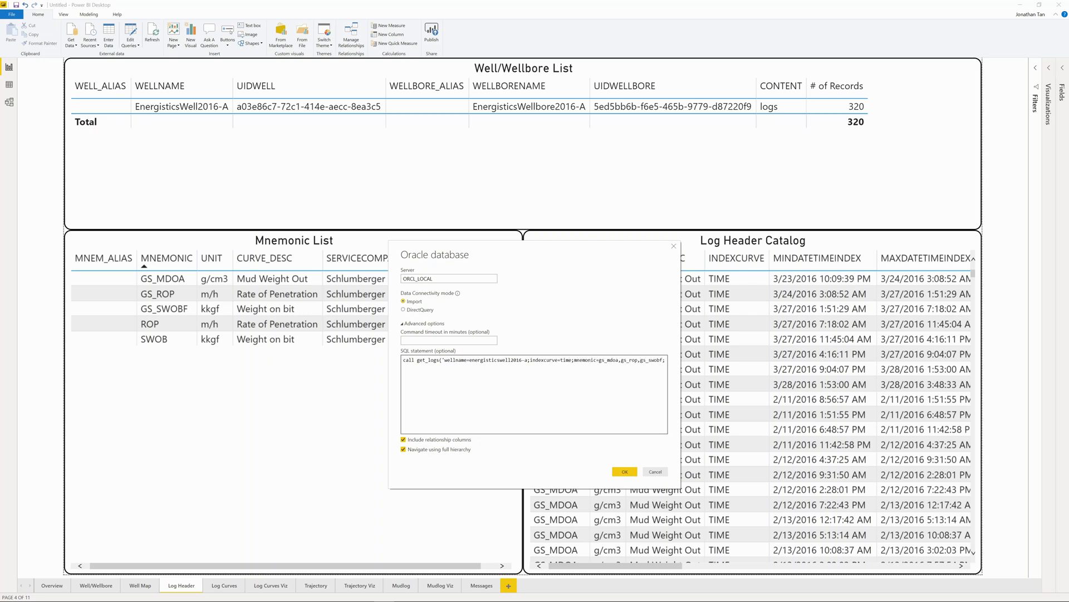
pyautogui.write("')")
pyautogui.click(627, 473)
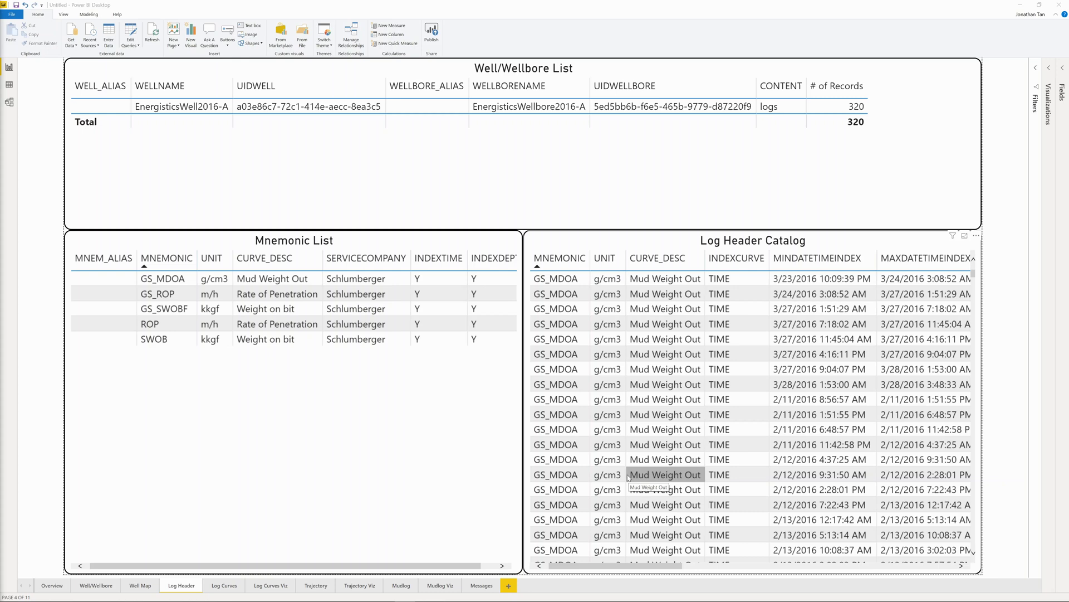
# Step: View the Log Curves page, then the Log Curves Viz charts of GS_MDOA, GS_ROP, GS_SWOBF over TIME
pyautogui.click(217, 586)
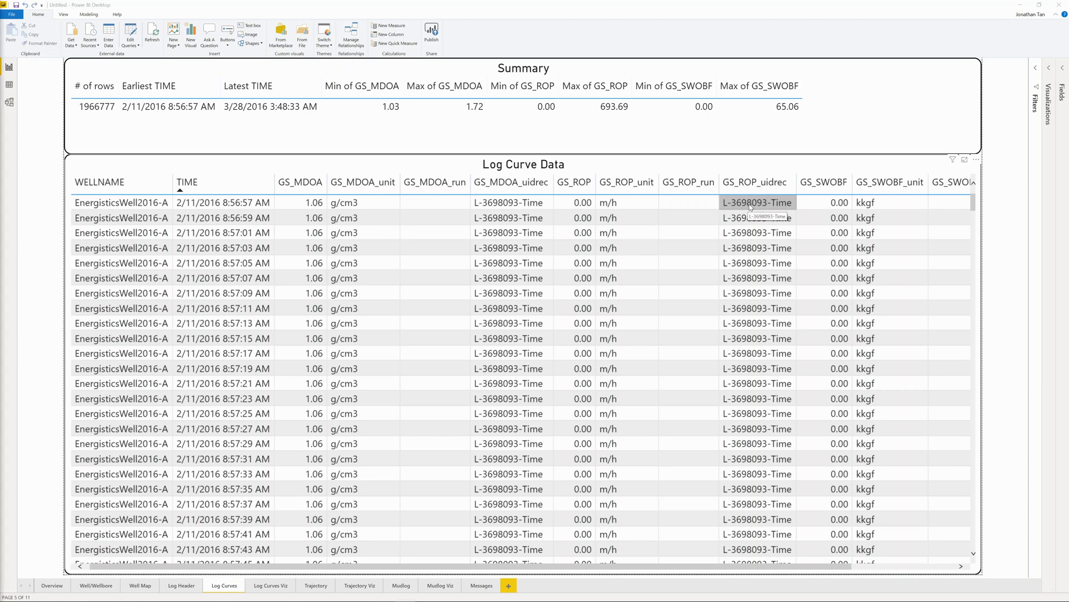
pyautogui.click(271, 586)
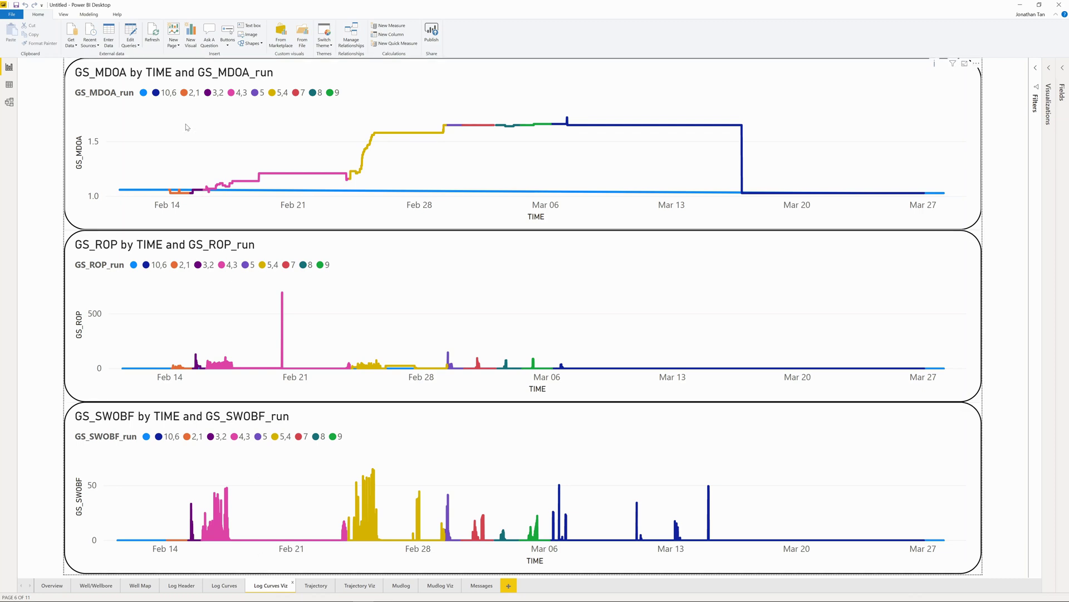
# Step: Isolate each GS_MDOA run (3,2 through 10,6) across the charts, then restore all runs
pyautogui.click(185, 93)
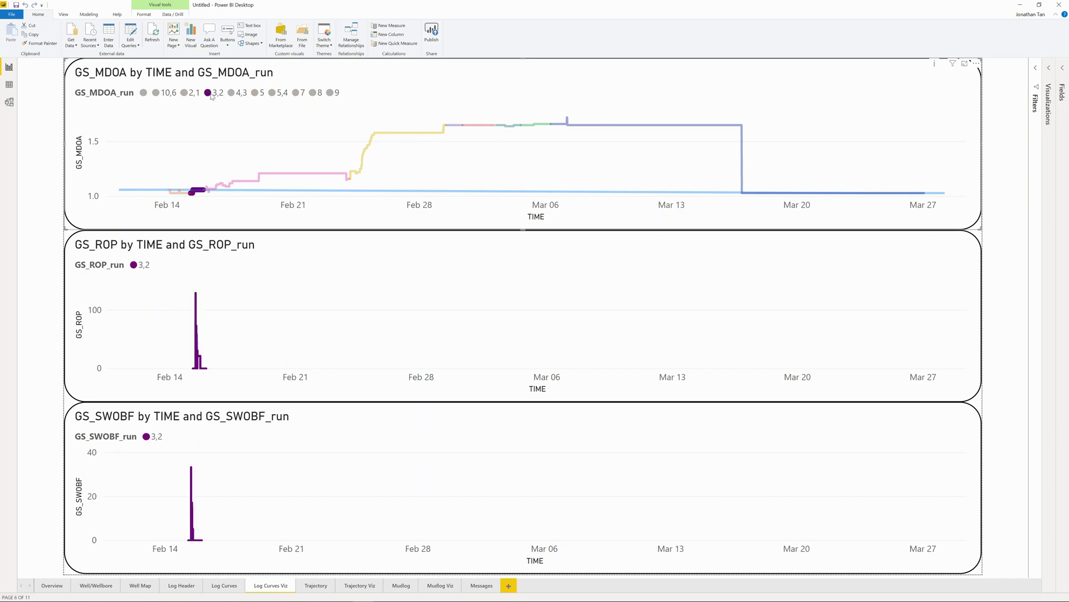
pyautogui.click(234, 95)
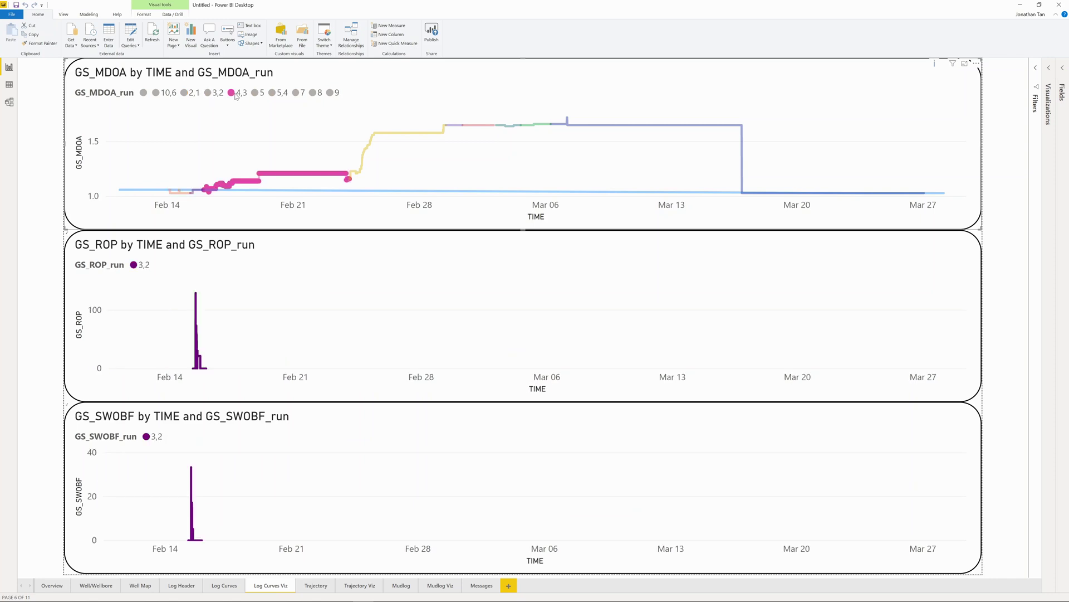
pyautogui.click(271, 93)
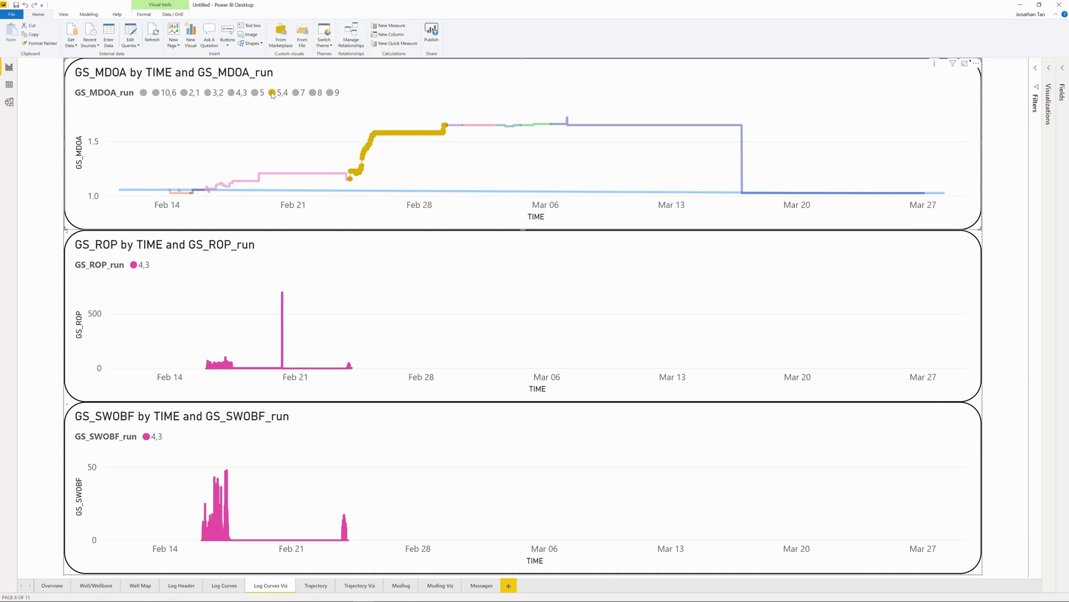
pyautogui.click(256, 93)
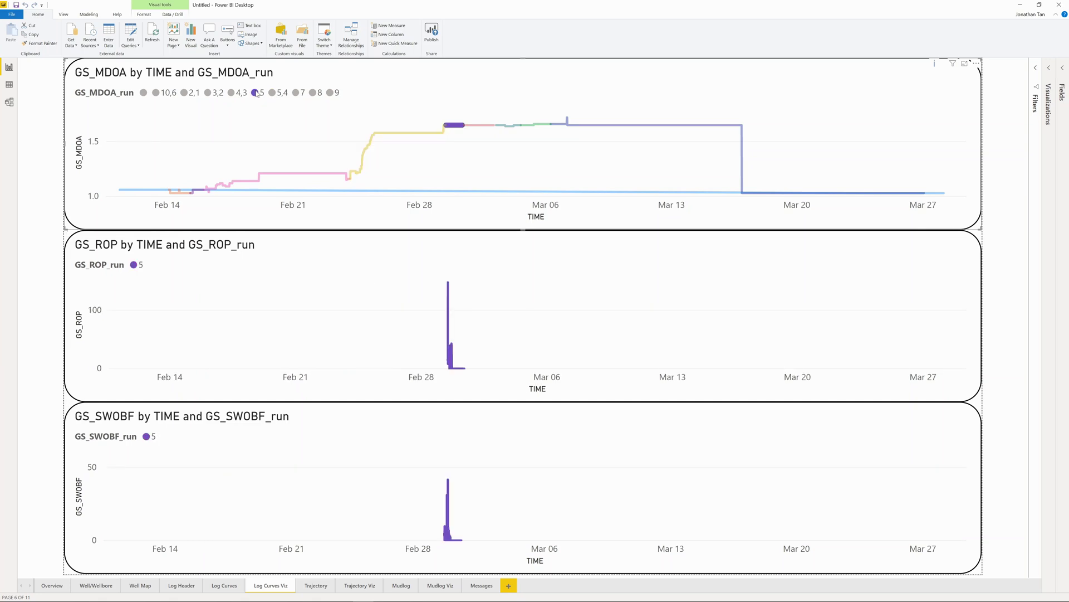
pyautogui.click(304, 94)
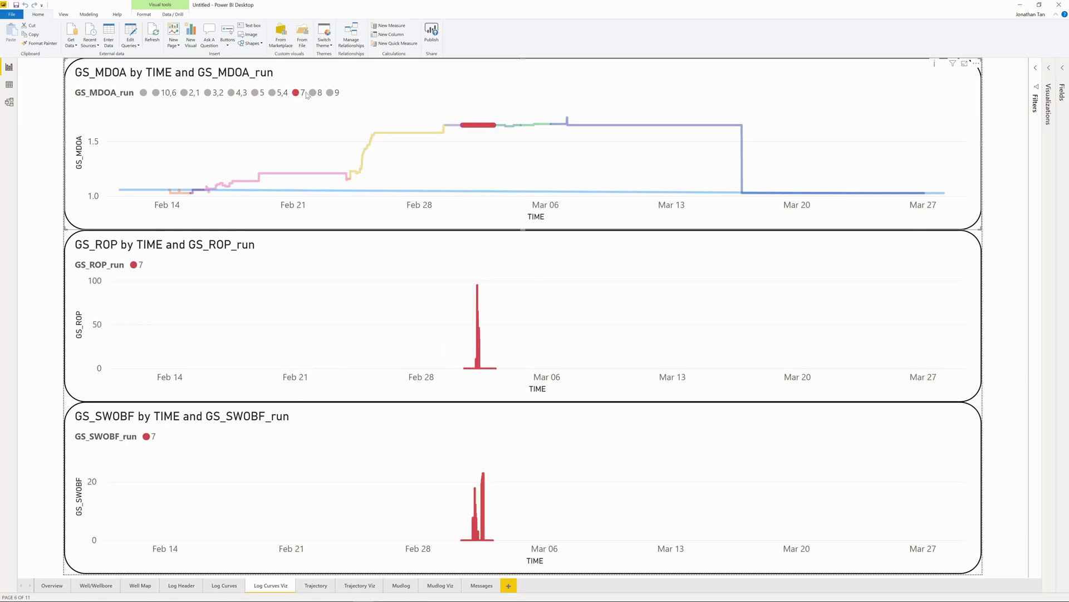
pyautogui.click(313, 93)
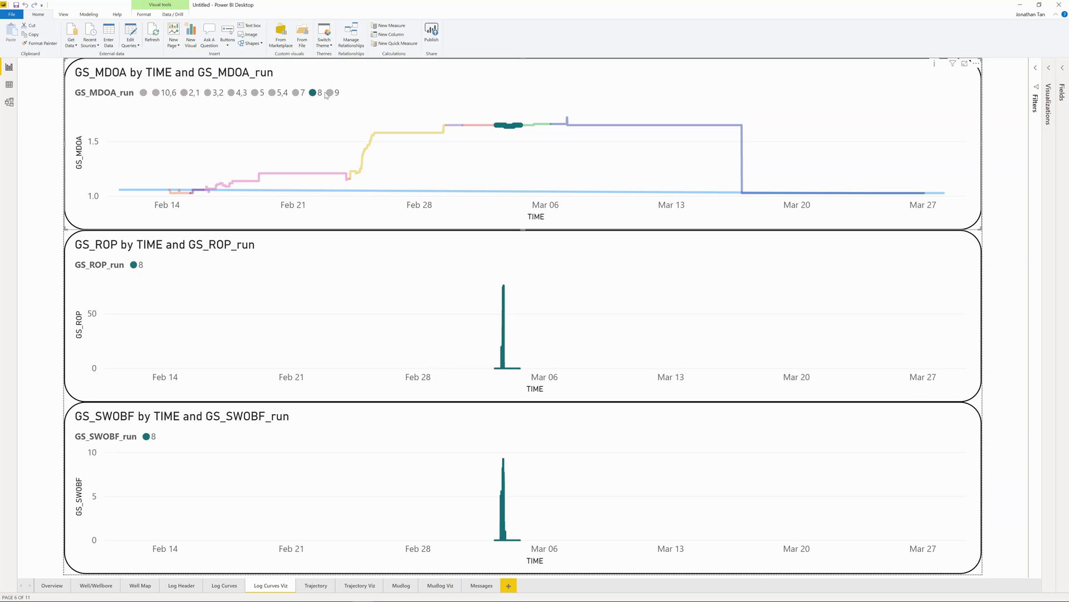
pyautogui.click(330, 94)
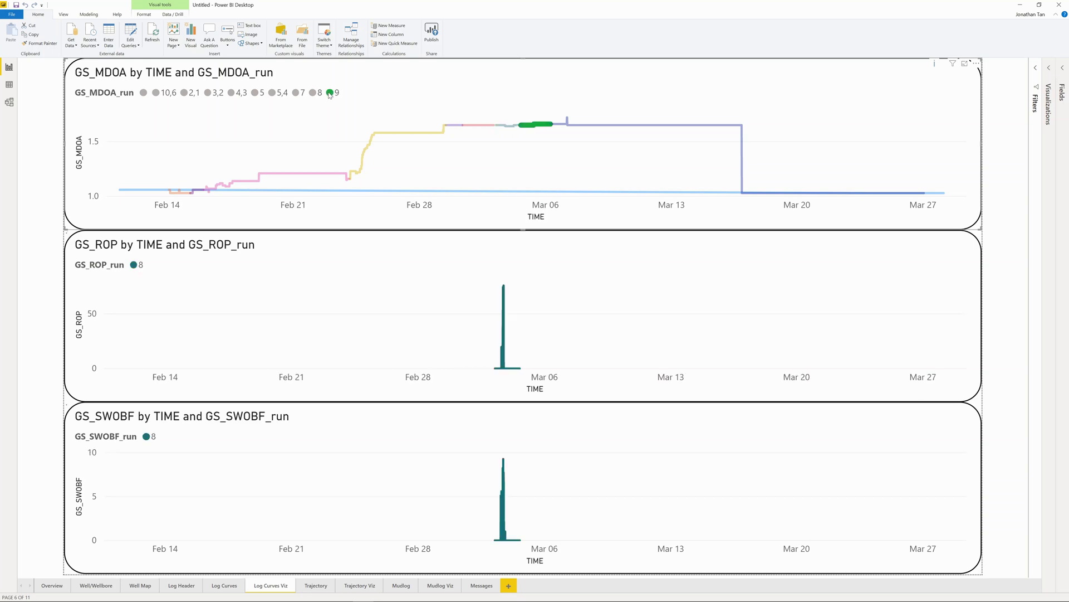
pyautogui.click(158, 94)
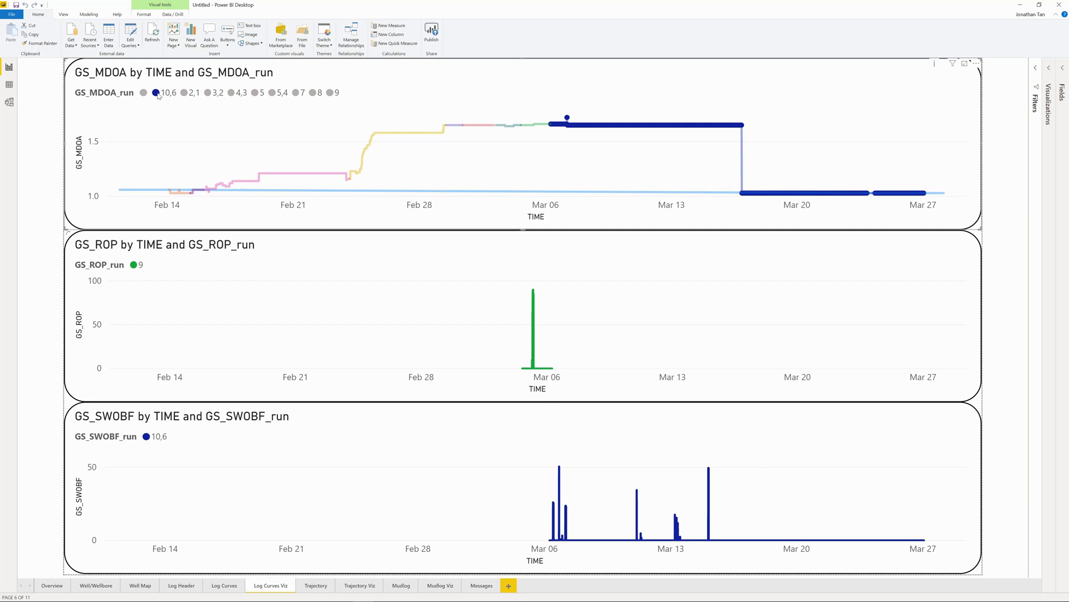
pyautogui.click(158, 94)
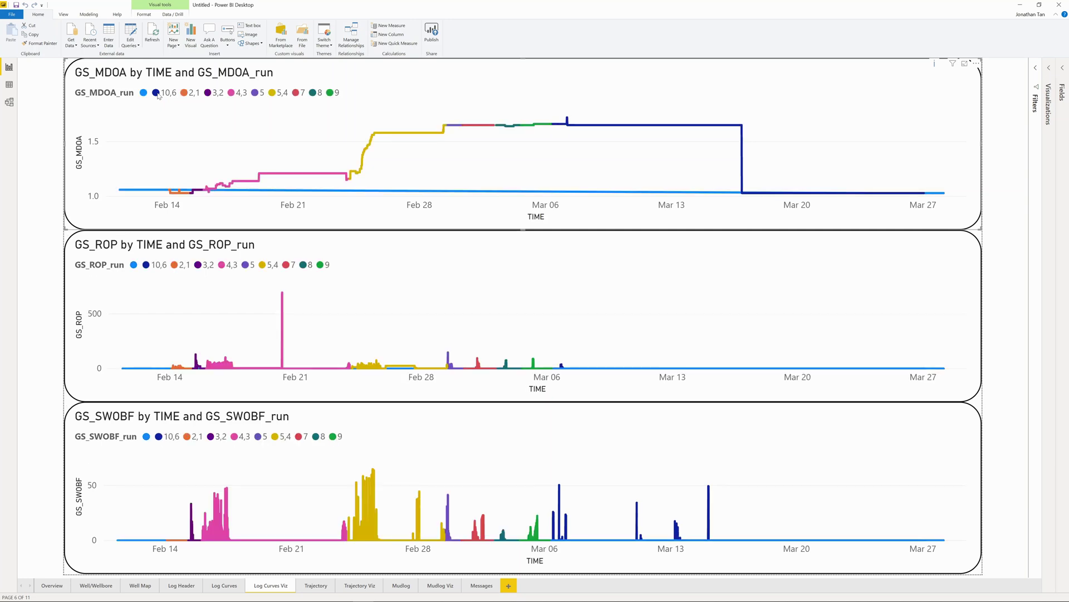